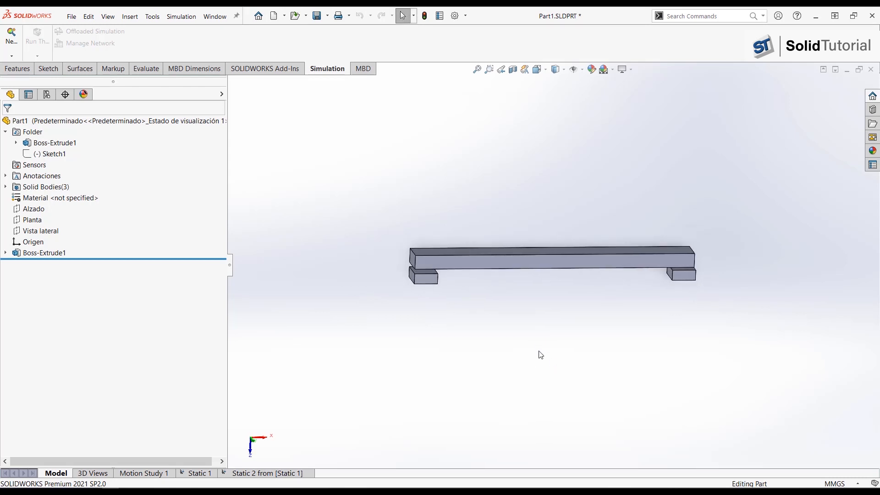
Create a new static simulation study for the beam and its two support blocks.
scroll(538, 298, down, 3)
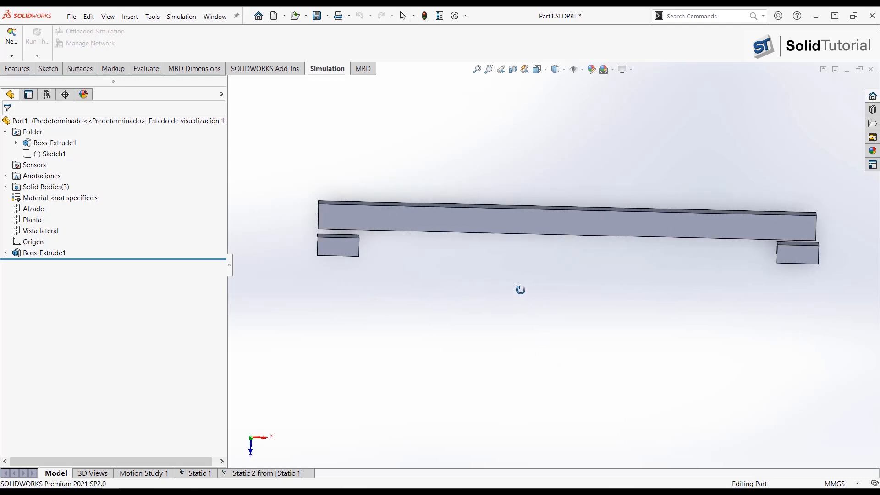
key(ctrl+1)
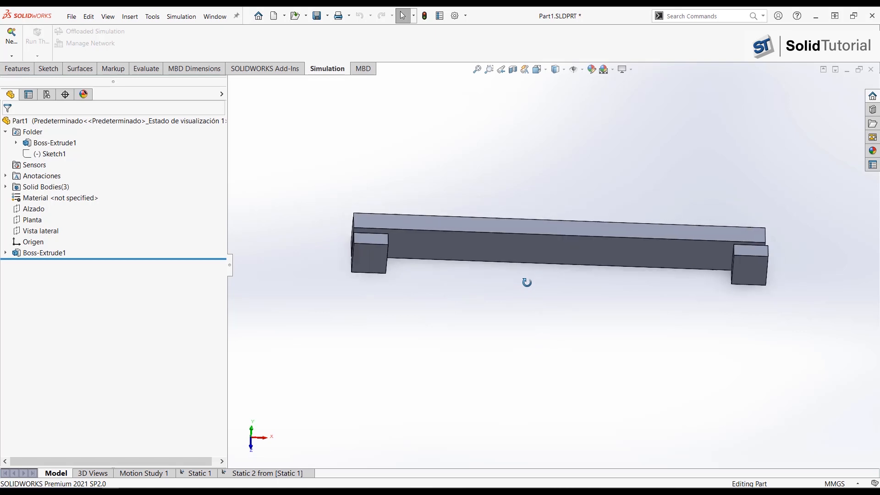
key(ctrl+5)
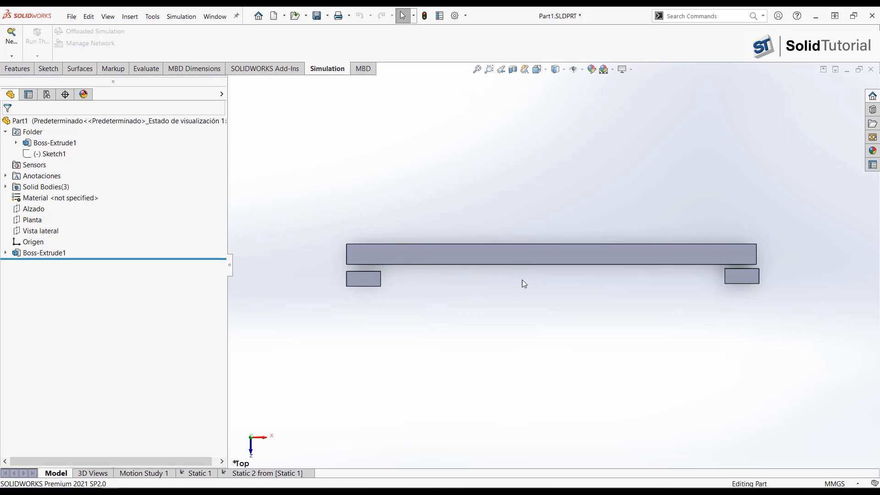
click(11, 36)
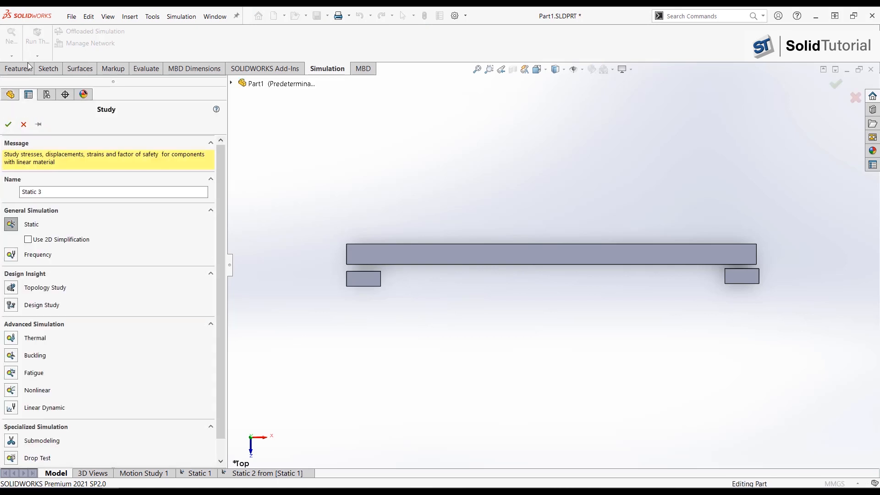
click(8, 124)
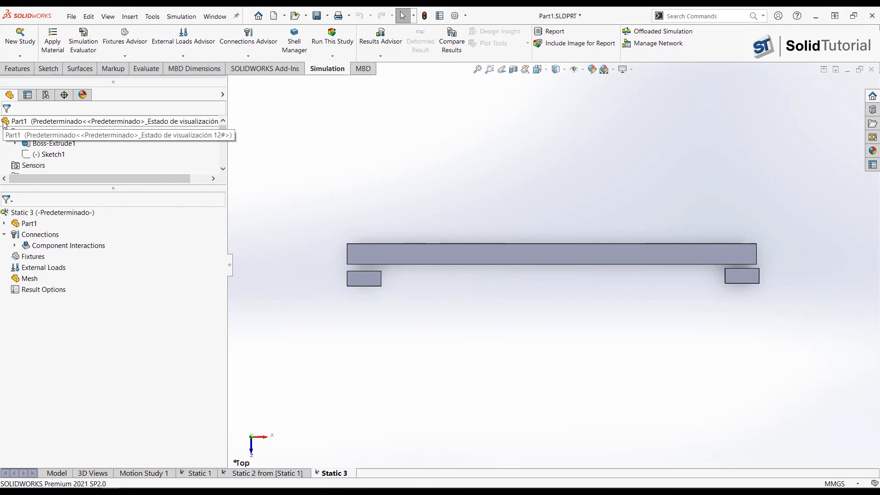
Apply AISI 1020 Steel, Cold Rolled as the material of all bodies in the study's part.
right_click(28, 228)
key(Escape)
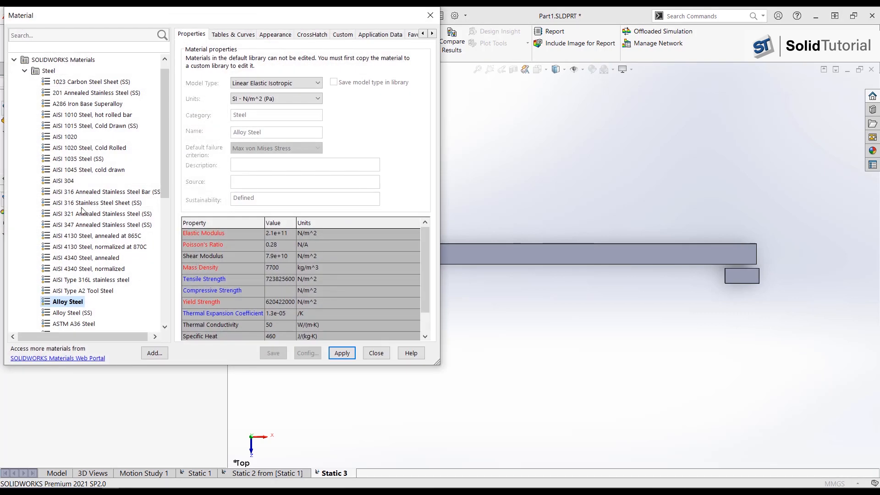
click(98, 149)
click(342, 353)
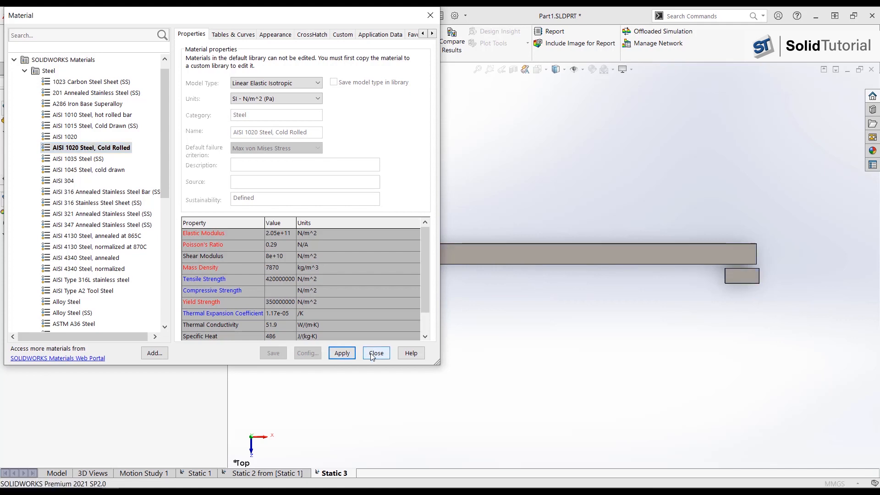
click(376, 353)
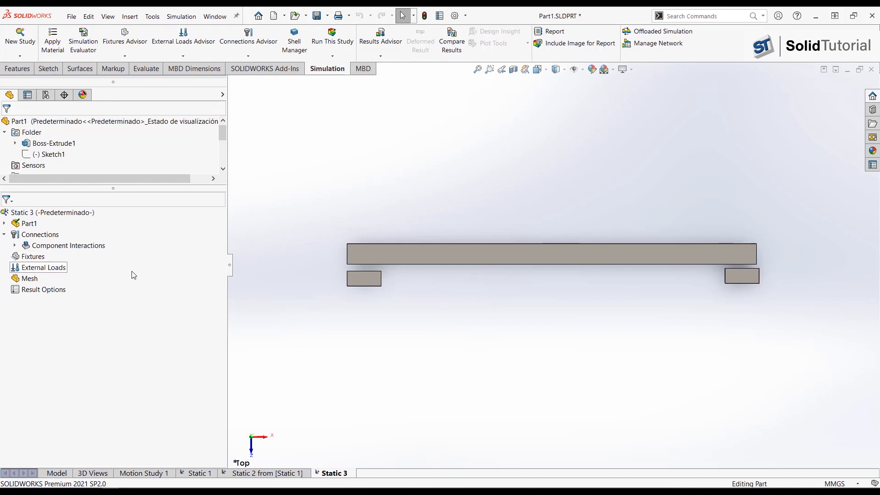
Add a Fixed Geometry fixture to the right support block's underside, the face opposite the beam.
right_click(36, 260)
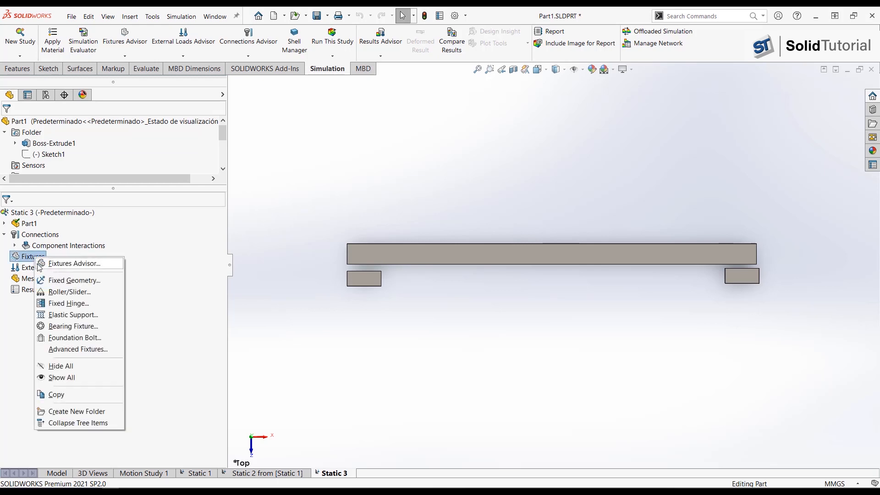
click(53, 280)
middle_drag(715, 338, 732, 287)
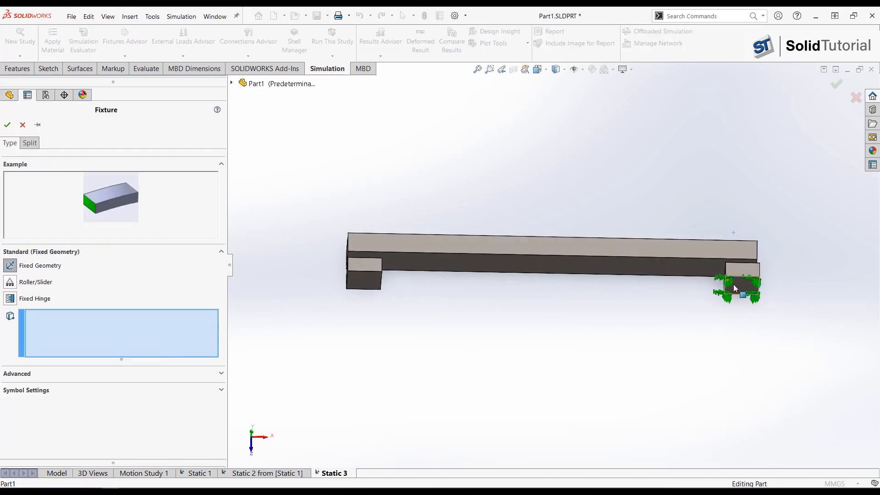
click(734, 284)
middle_drag(697, 315, 694, 363)
click(383, 259)
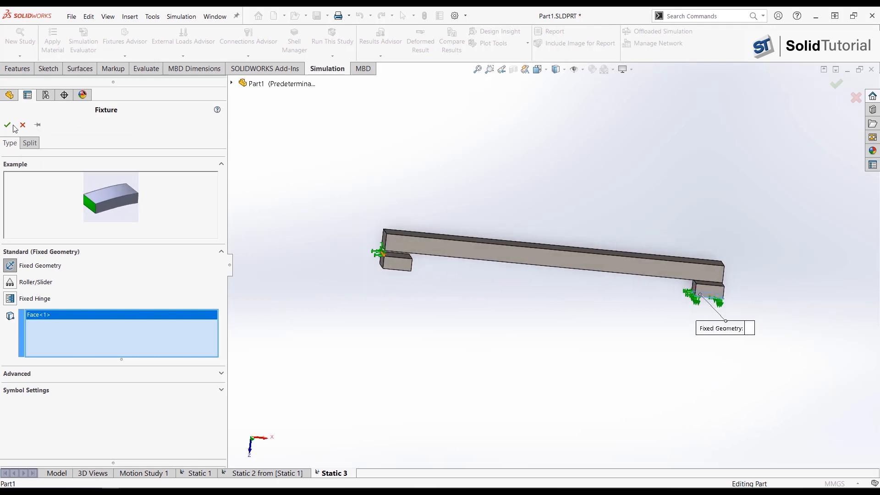
click(7, 125)
Begin a force load on the upper edge of the beam's left end, removing the preselected face from the selection.
right_click(41, 280)
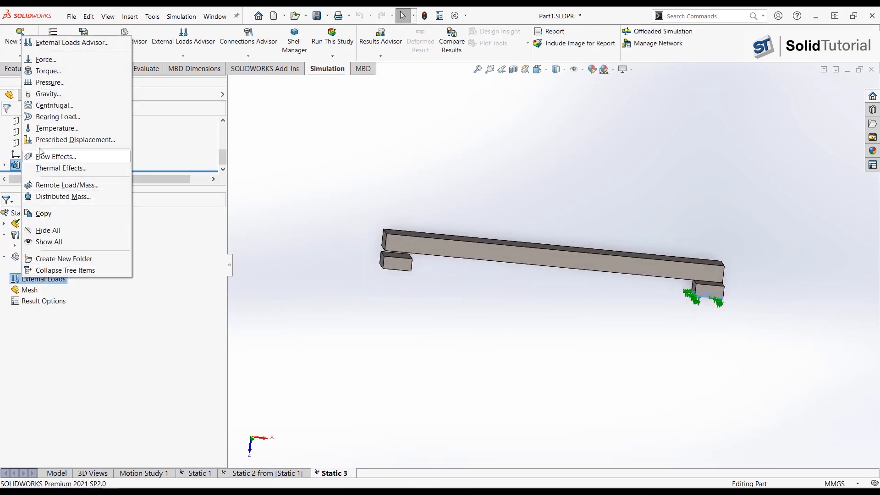
click(42, 60)
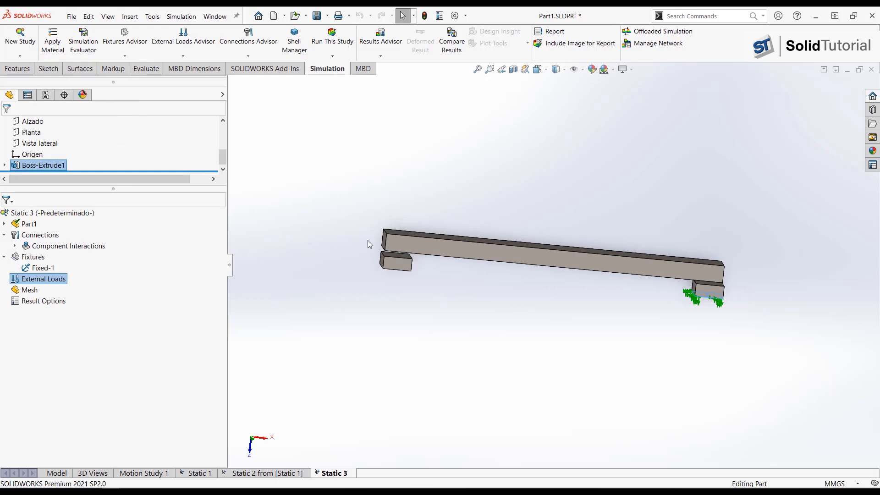
scroll(391, 240, down, 6)
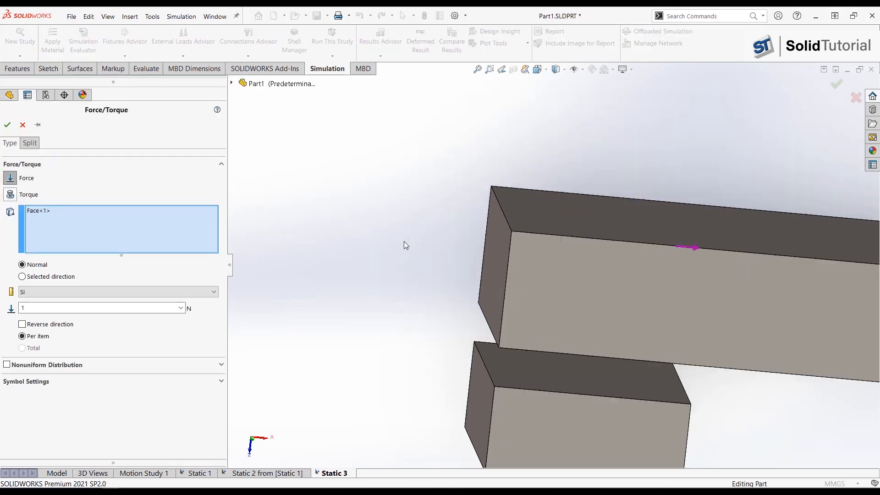
click(597, 202)
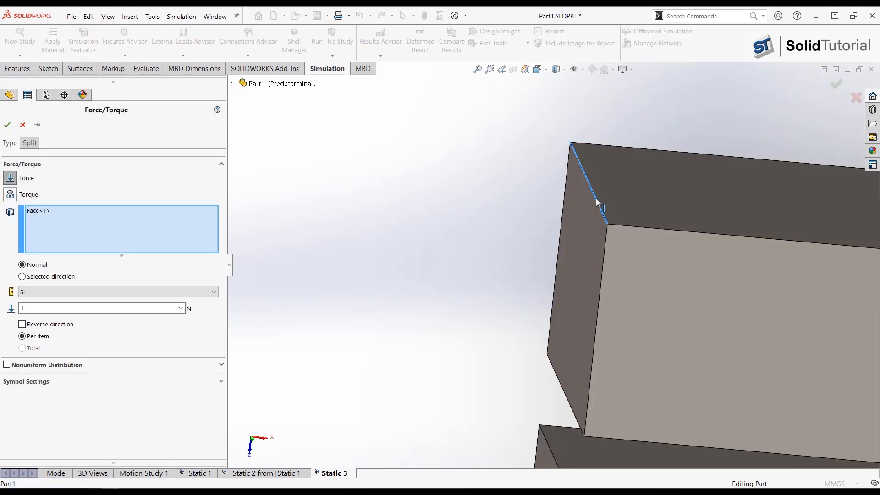
click(37, 211)
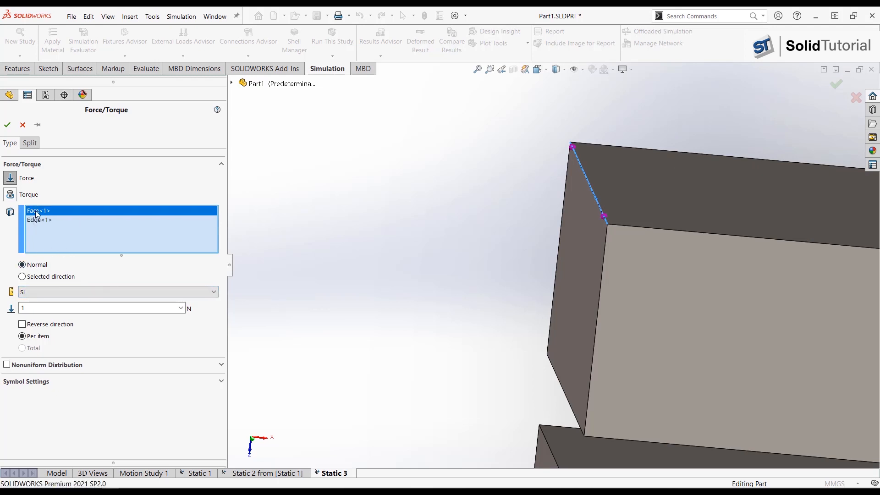
key(Delete)
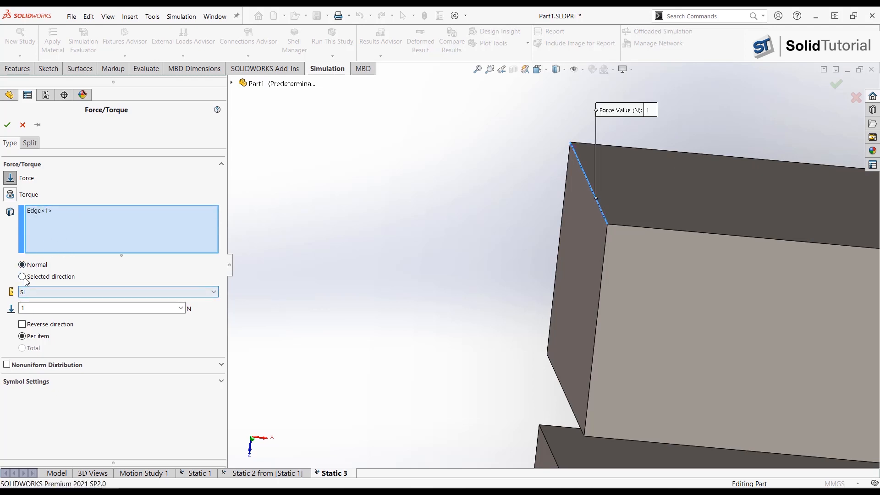
Direct the force downward along the vertical edge of the beam's left end and set it to 1200 N.
click(22, 277)
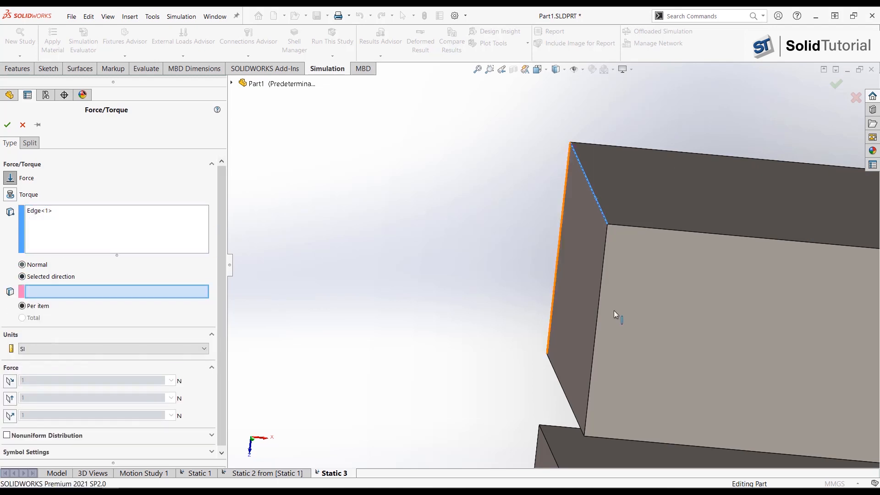
click(602, 277)
click(42, 378)
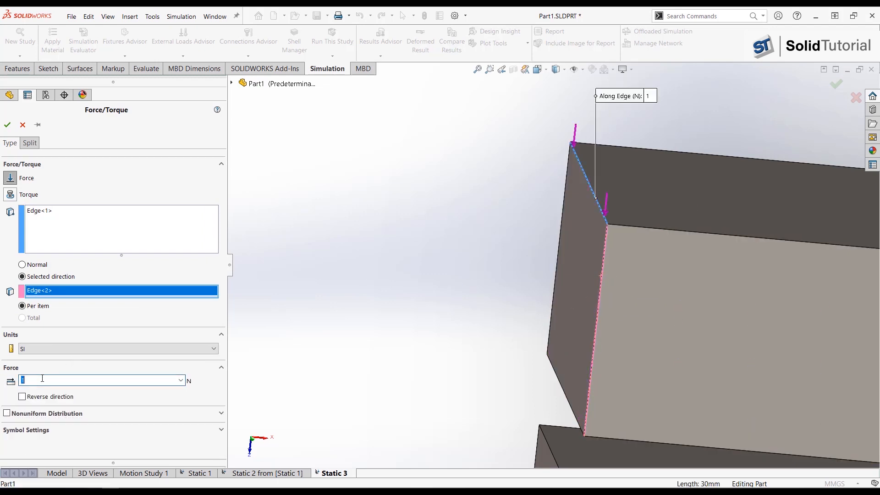
text(1200)
click(7, 124)
Examine the gap between the beam and the fixed right support block from the top view.
scroll(548, 384, up, 5)
key(ctrl+5)
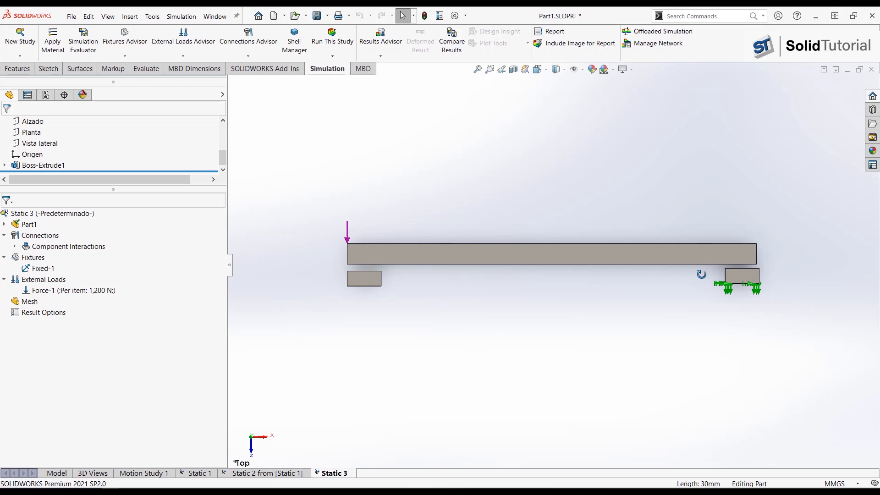
scroll(702, 275, down, 1)
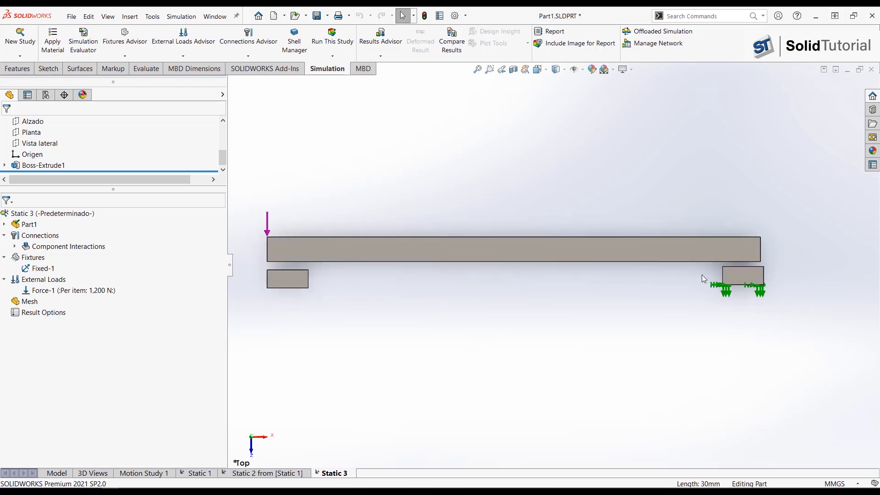
scroll(702, 274, up, 1)
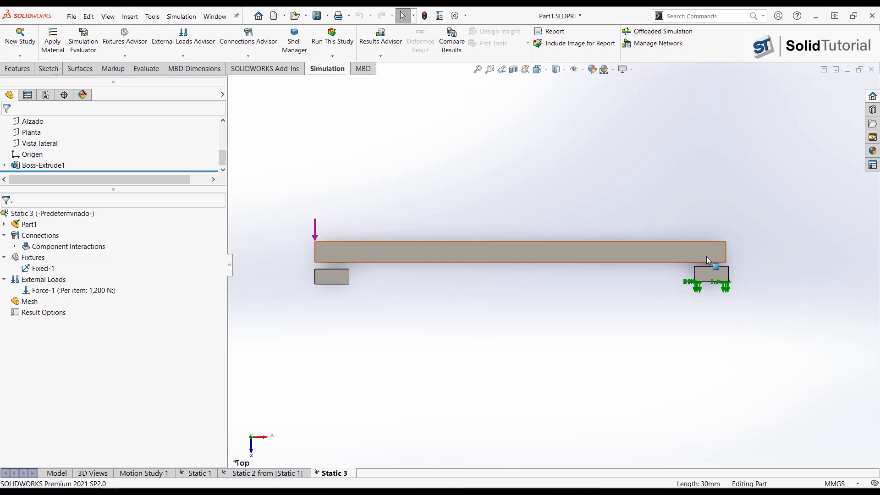
scroll(571, 239, down, 1)
scroll(572, 241, up, 1)
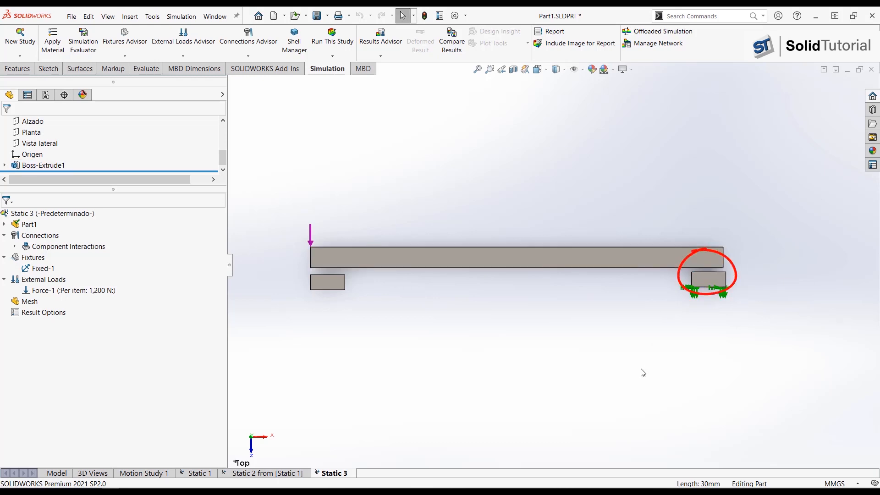
scroll(674, 321, down, 2)
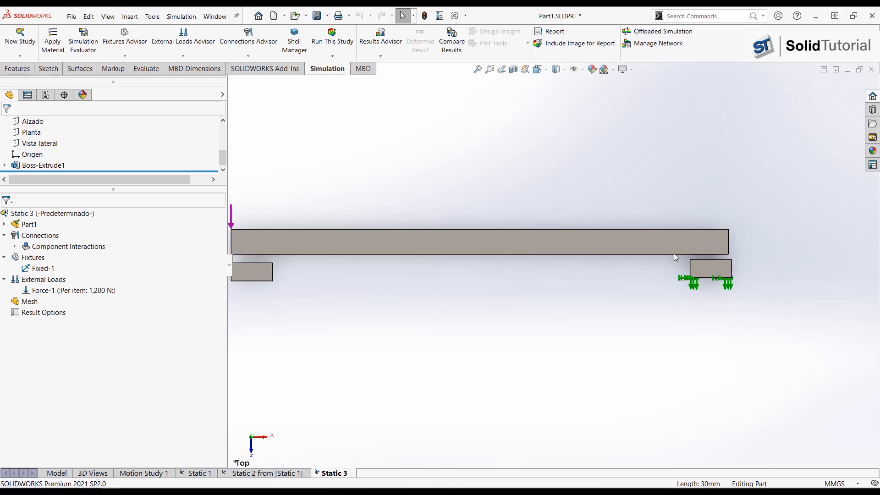
scroll(674, 253, down, 3)
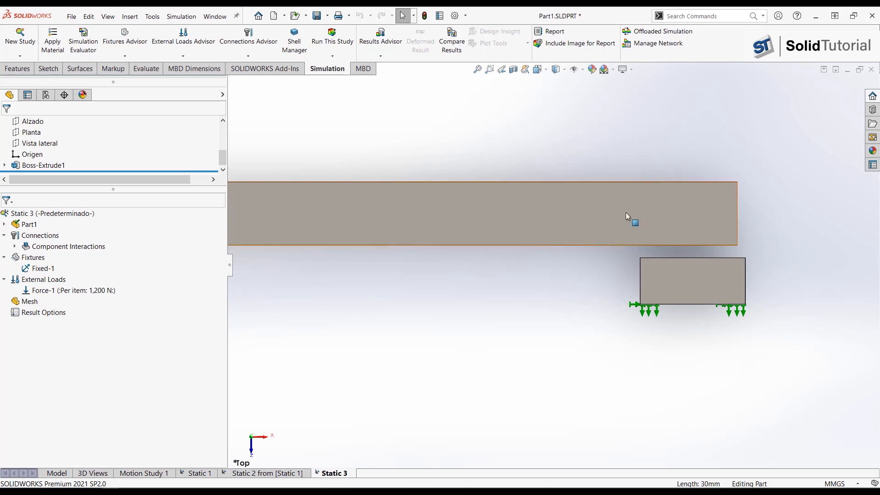
scroll(585, 253, up, 5)
scroll(399, 296, down, 3)
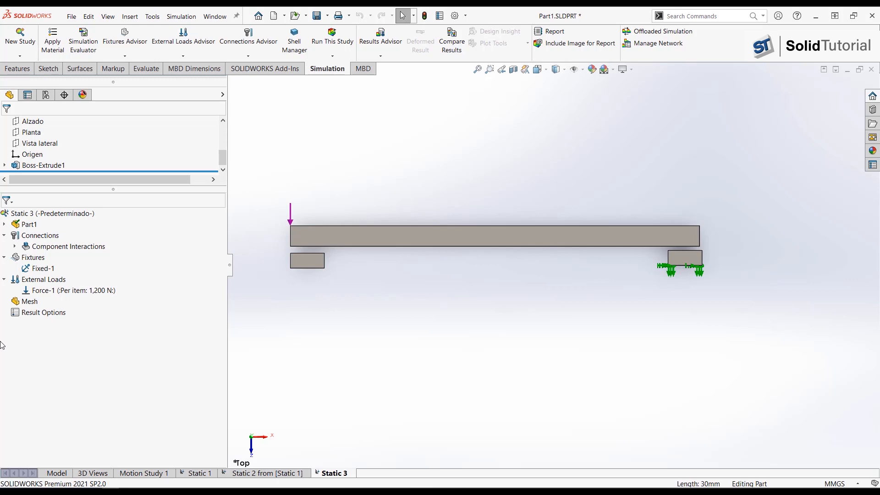
Edit the bonded Global Interaction and set its maximum gap for bonding to 3 mm.
click(4, 235)
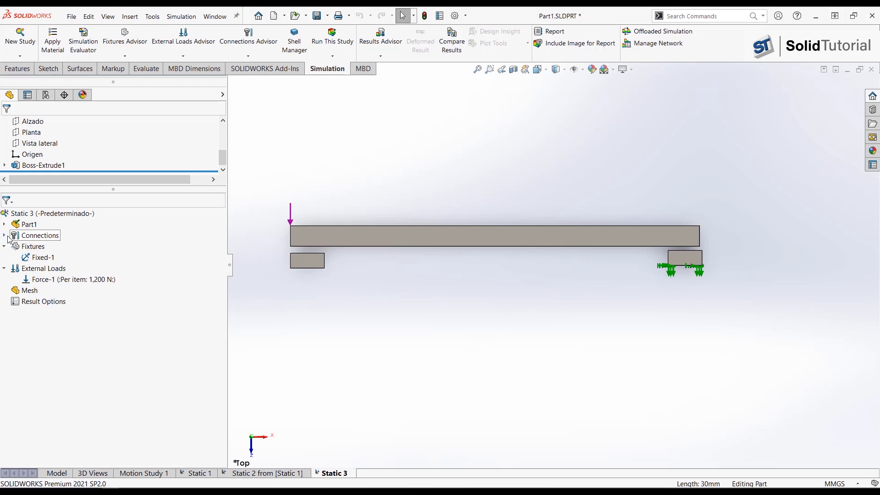
click(5, 236)
click(15, 246)
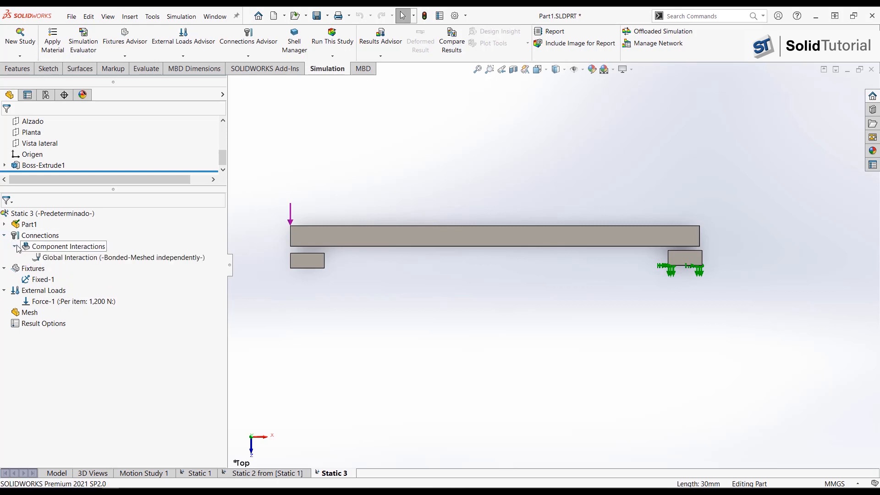
click(51, 258)
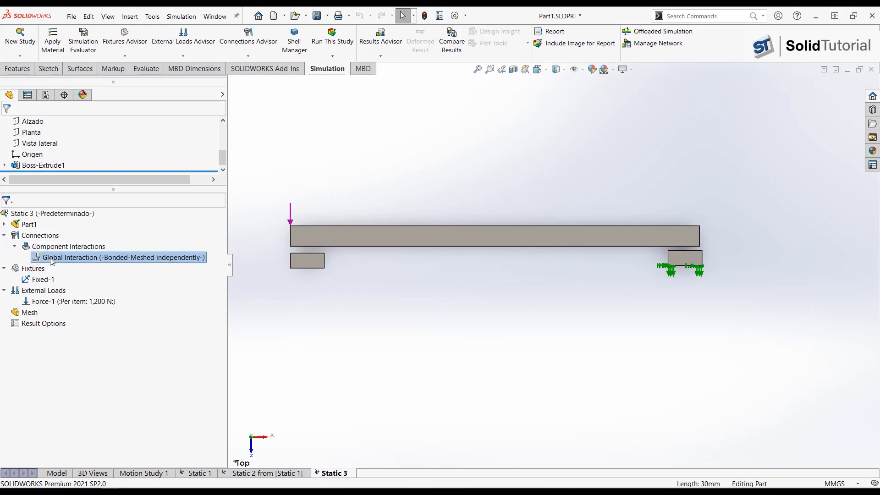
right_click(51, 261)
click(62, 266)
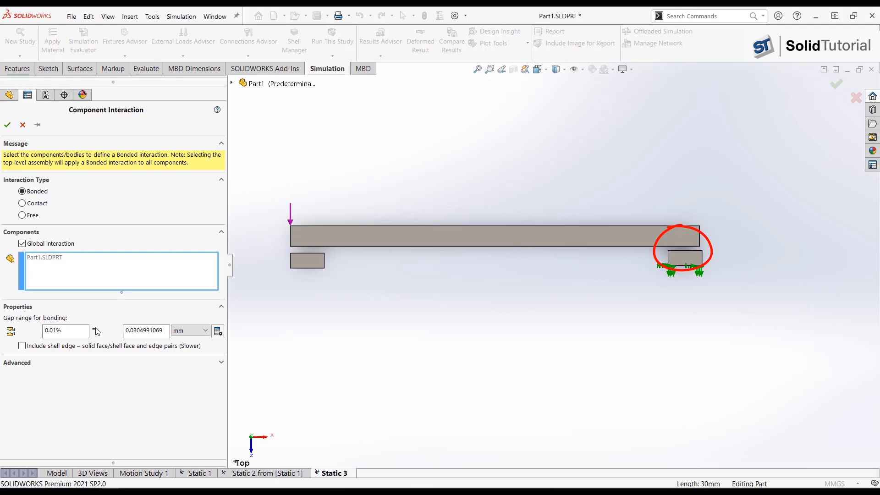
click(219, 333)
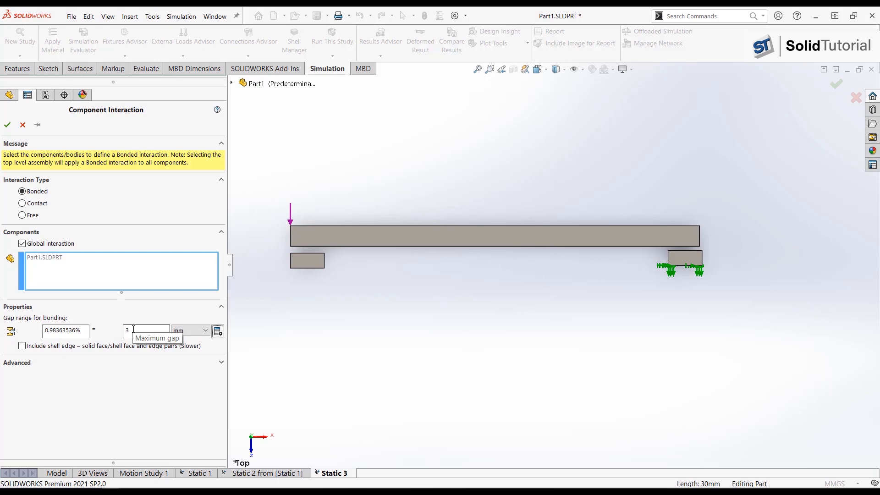
click(8, 124)
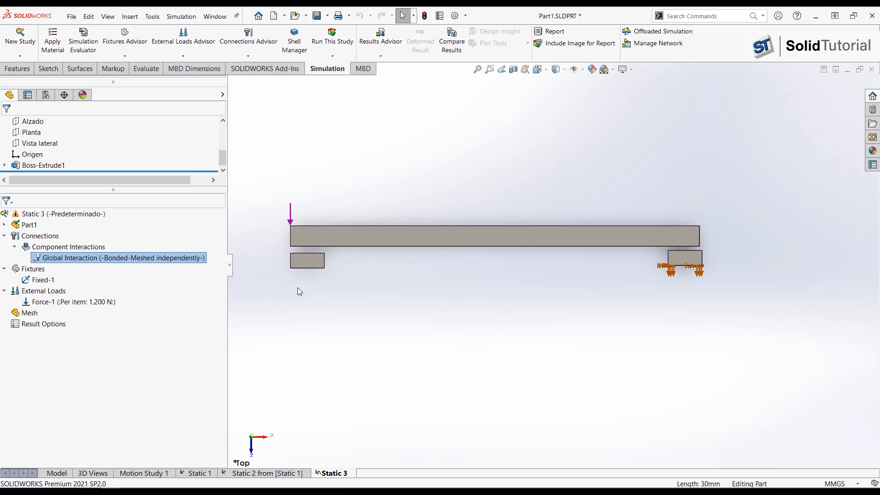
Apply a Fixed Geometry fixture to the underside of the left support block.
right_click(35, 269)
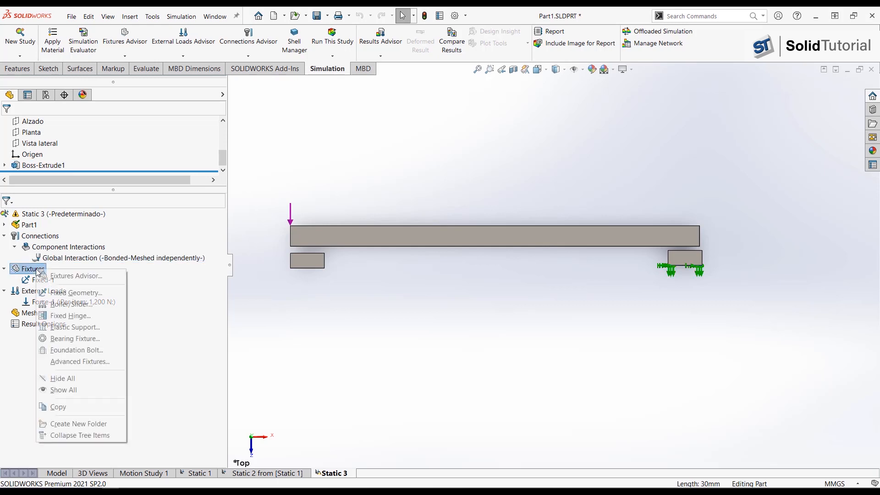
click(118, 290)
scroll(309, 270, down, 2)
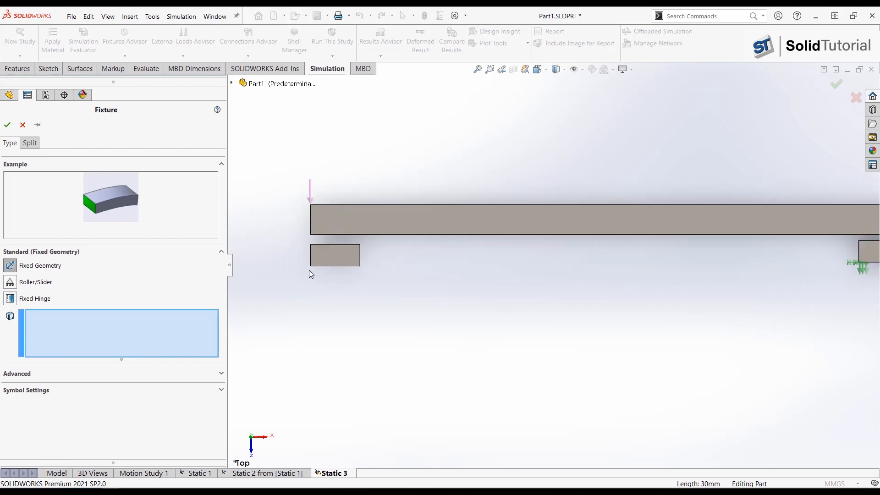
middle_drag(309, 271, 314, 243)
click(326, 260)
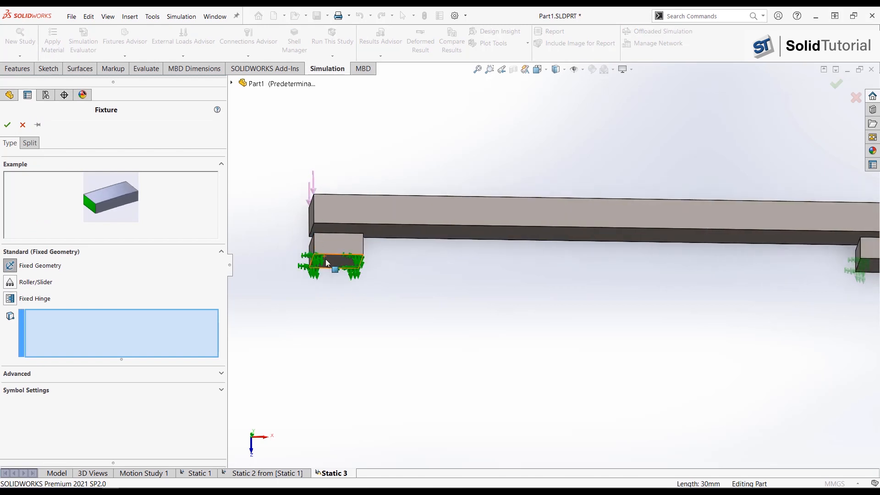
click(7, 125)
click(341, 413)
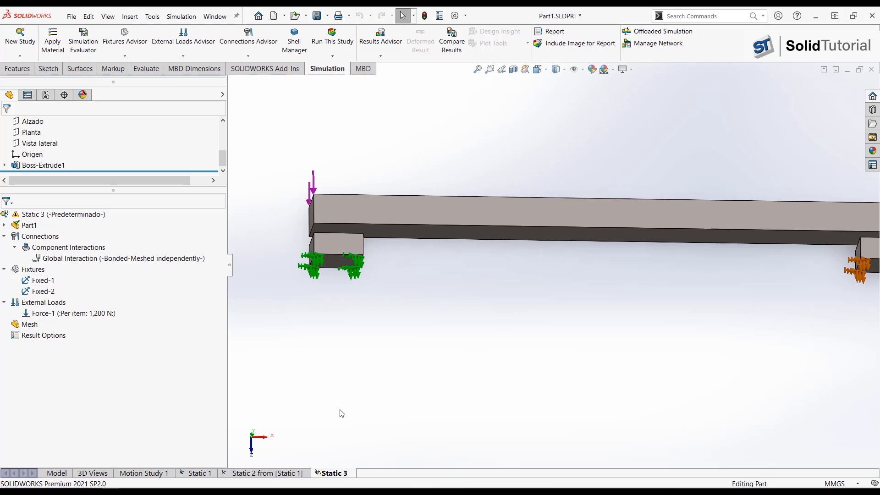
Create a manual local interaction of type Contact between the beam's underside and the top face of the left support block.
key(ctrl+5)
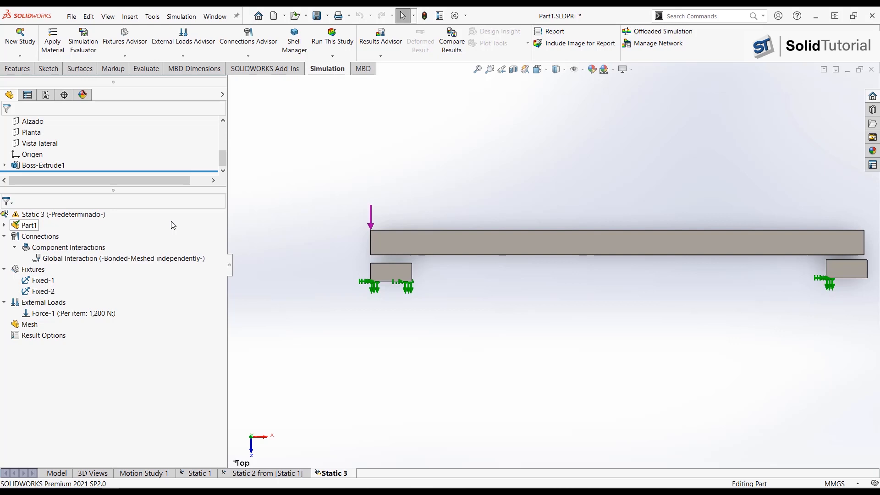
right_click(32, 248)
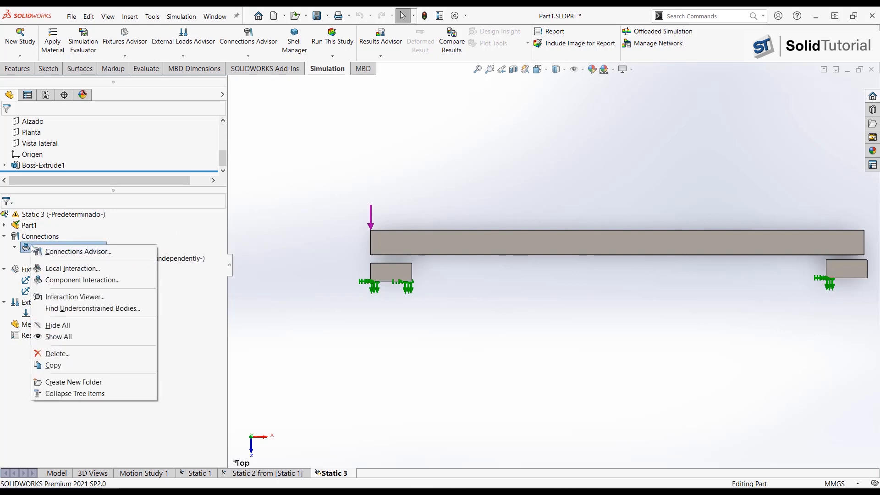
click(54, 268)
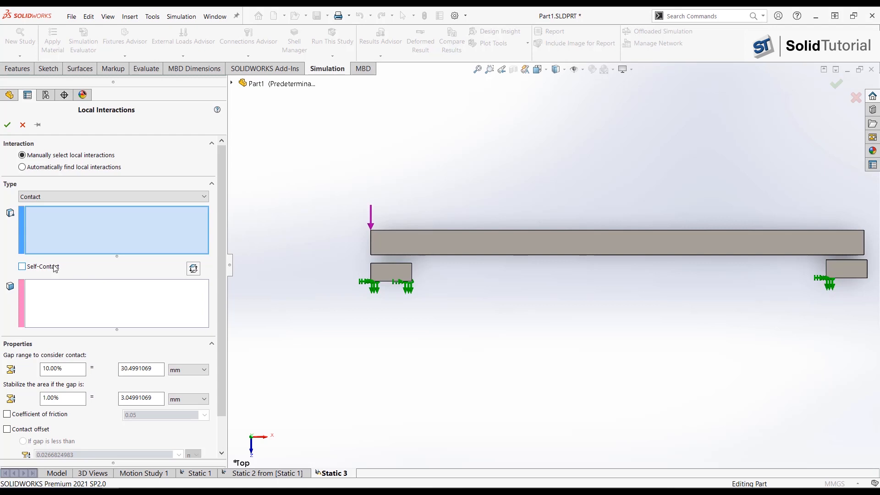
click(59, 201)
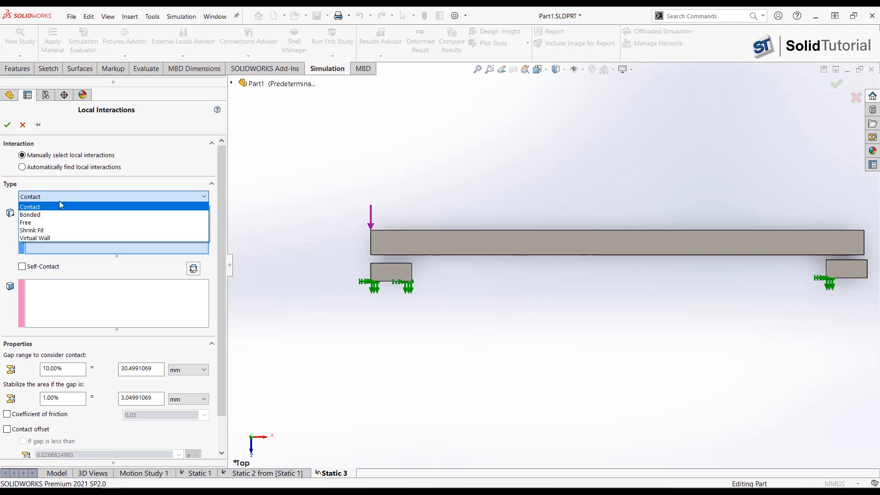
click(61, 206)
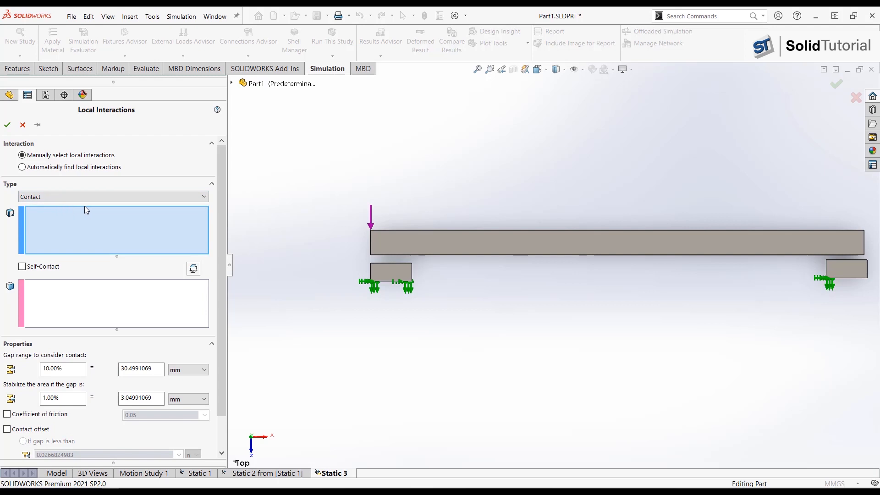
middle_drag(343, 246, 351, 228)
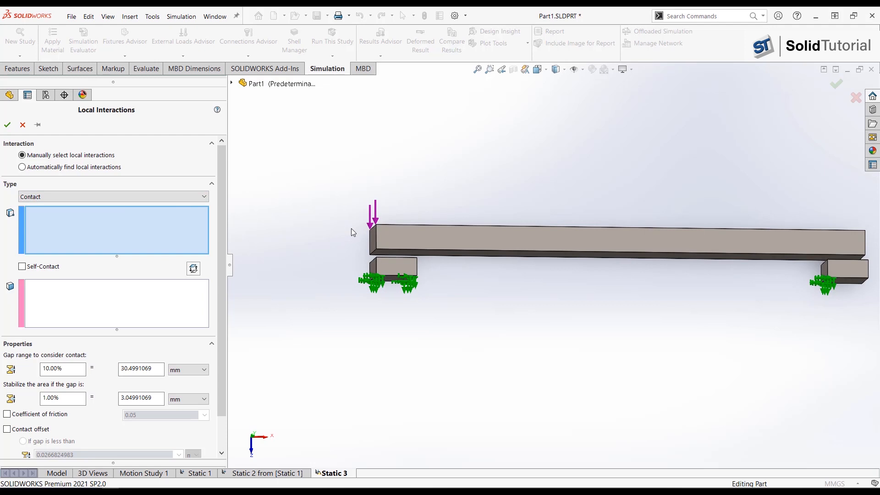
scroll(390, 257, down, 5)
click(398, 241)
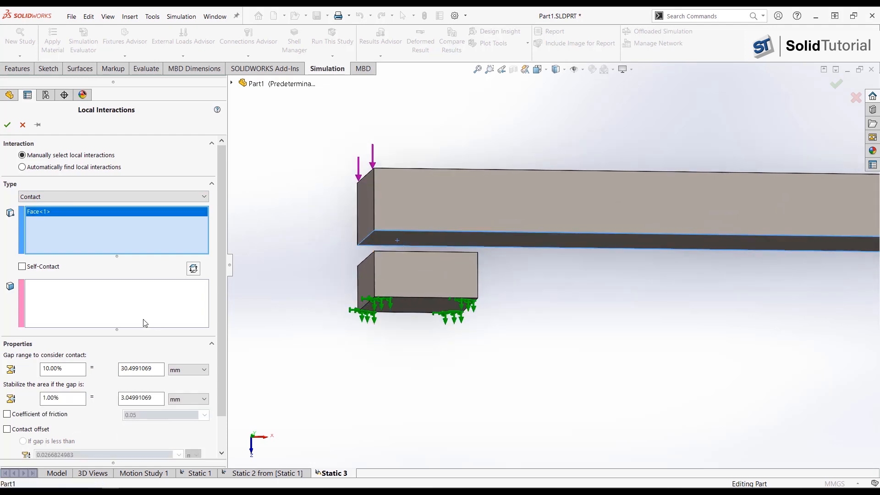
middle_drag(376, 257, 403, 253)
click(395, 243)
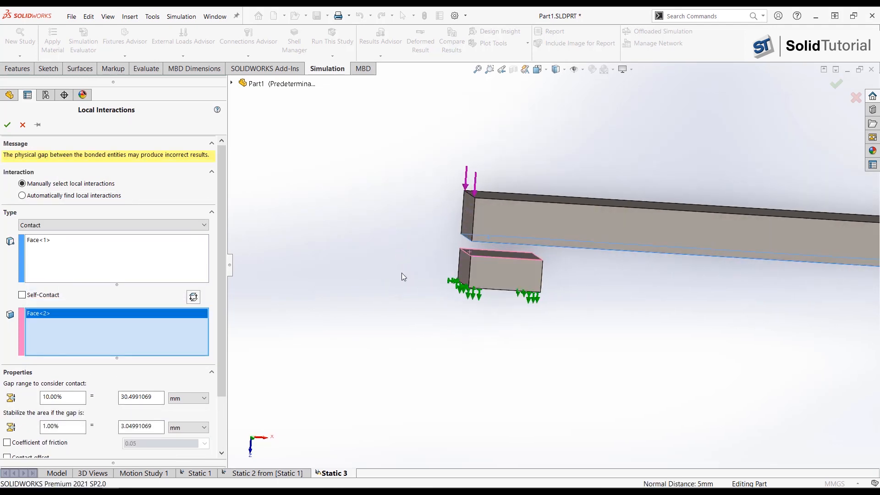
drag(221, 255, 225, 291)
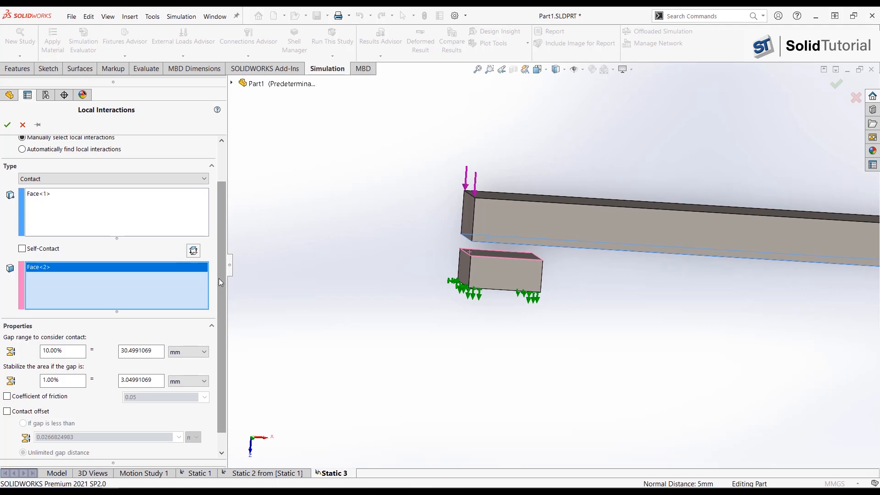
drag(219, 279, 223, 227)
click(7, 125)
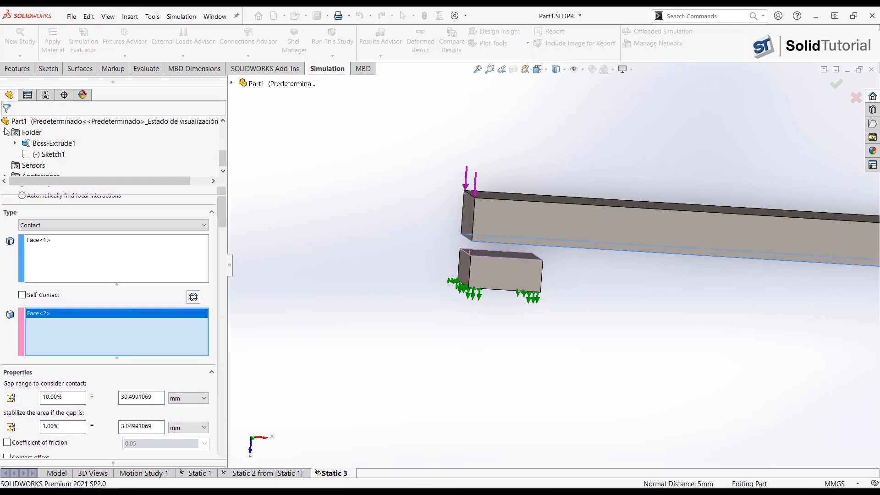
Run the Static 3 study and examine the von Mises stress along the deformed beam and at both supports.
right_click(50, 215)
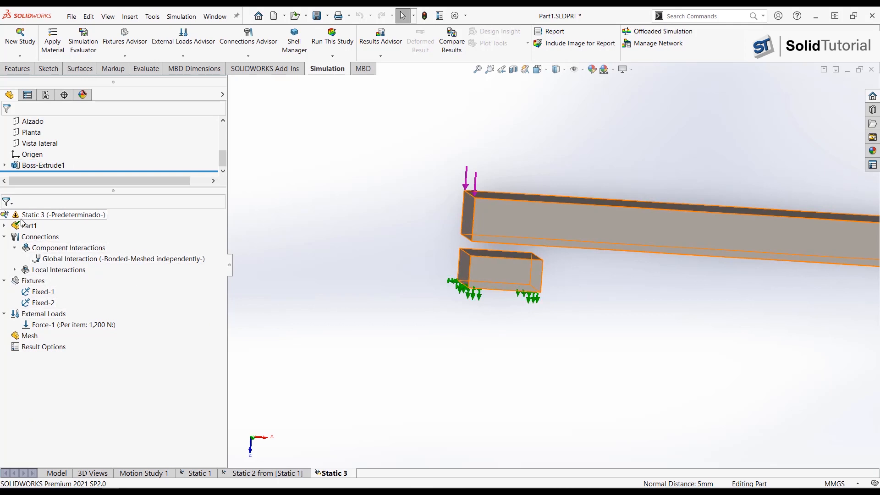
click(36, 244)
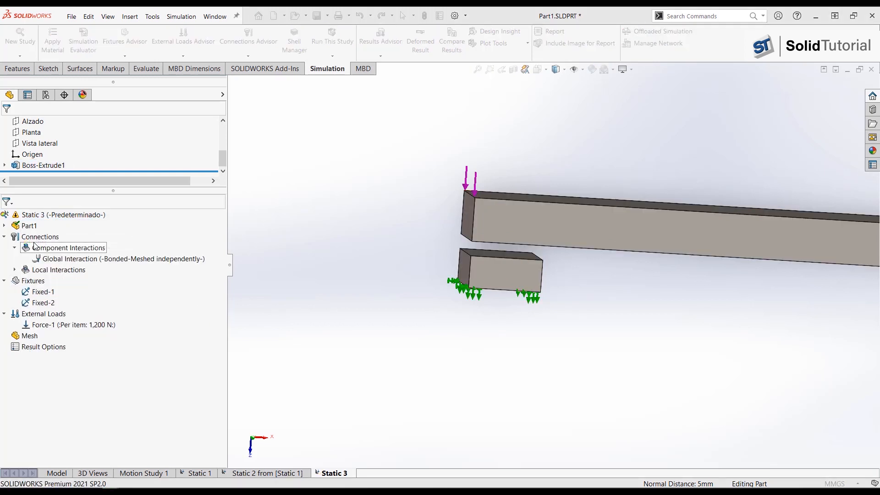
scroll(613, 333, up, 7)
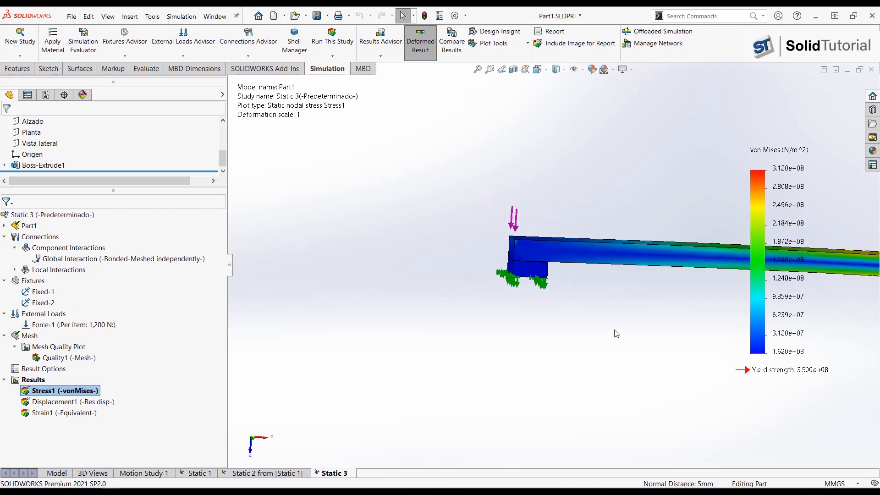
scroll(699, 278, up, 4)
scroll(699, 269, down, 4)
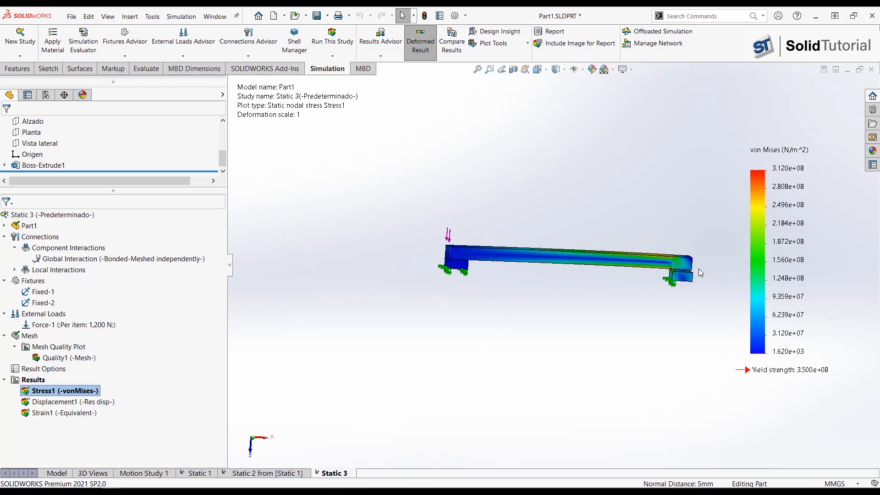
scroll(624, 264, down, 3)
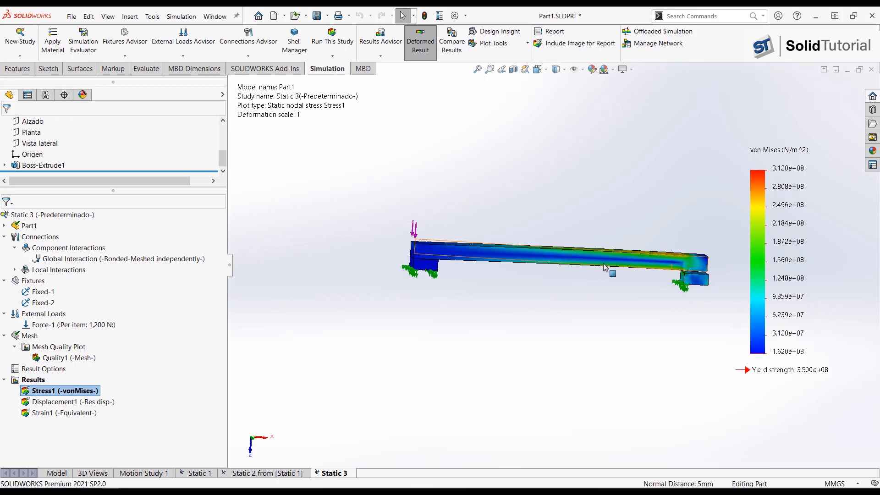
middle_drag(660, 304, 660, 273)
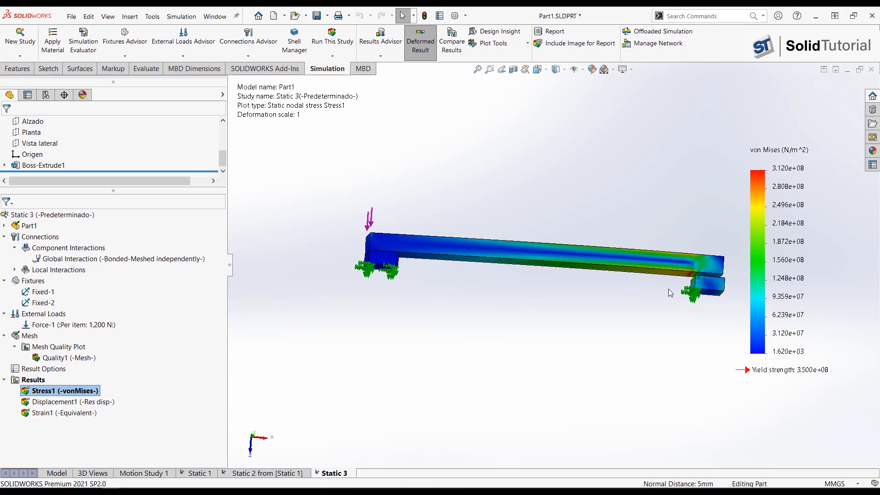
scroll(674, 286, down, 6)
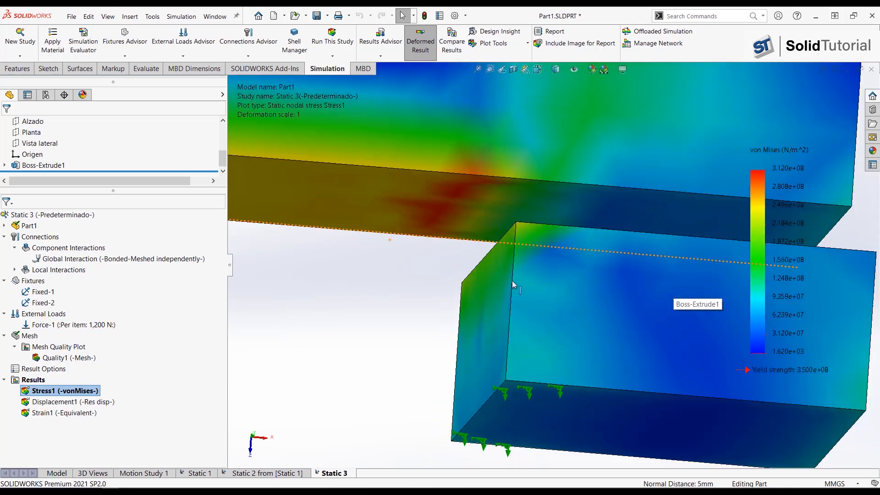
mouse_move(512, 281)
middle_down()
mouse_move(499, 252)
mouse_move(478, 290)
mouse_move(419, 246)
mouse_move(425, 263)
mouse_move(439, 219)
mouse_move(432, 214)
mouse_move(367, 243)
mouse_move(399, 252)
mouse_move(401, 238)
mouse_move(400, 248)
middle_up()
scroll(504, 255, up, 8)
scroll(368, 243, down, 10)
Show the Displacement1 result, inspect the contact at the left support, and close the deformation animation after viewing it.
double_click(96, 403)
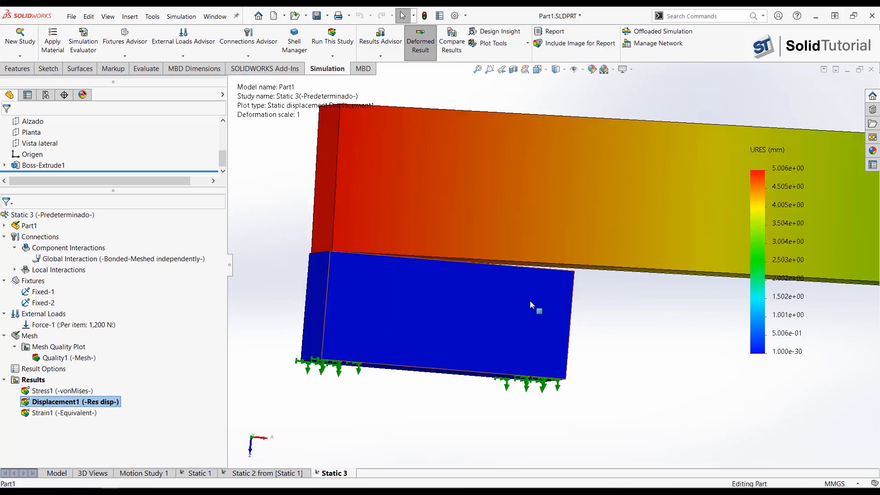
scroll(531, 302, up, 10)
scroll(656, 283, down, 2)
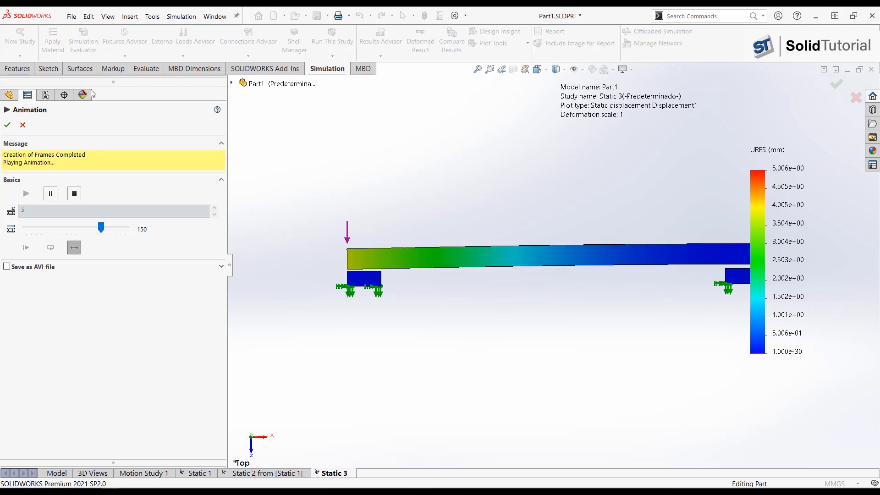
click(23, 125)
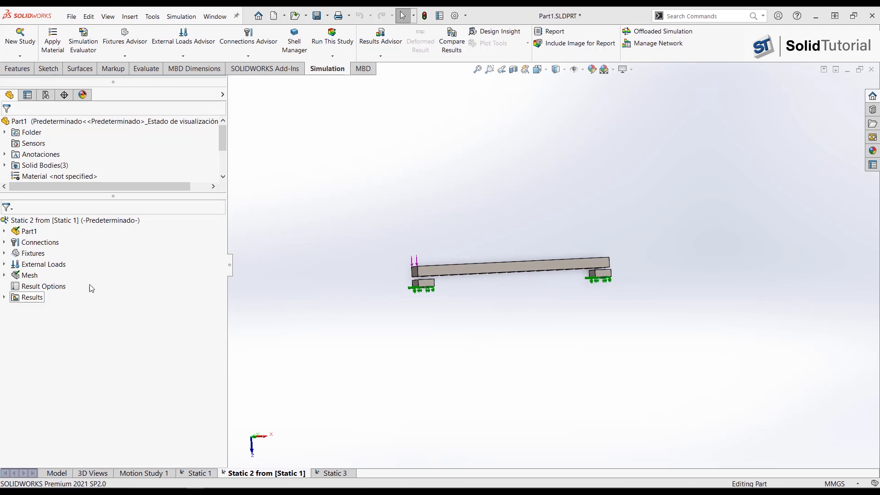
In the study Static 2 from [Static 1], expand the connections to review its global and local interactions.
click(4, 243)
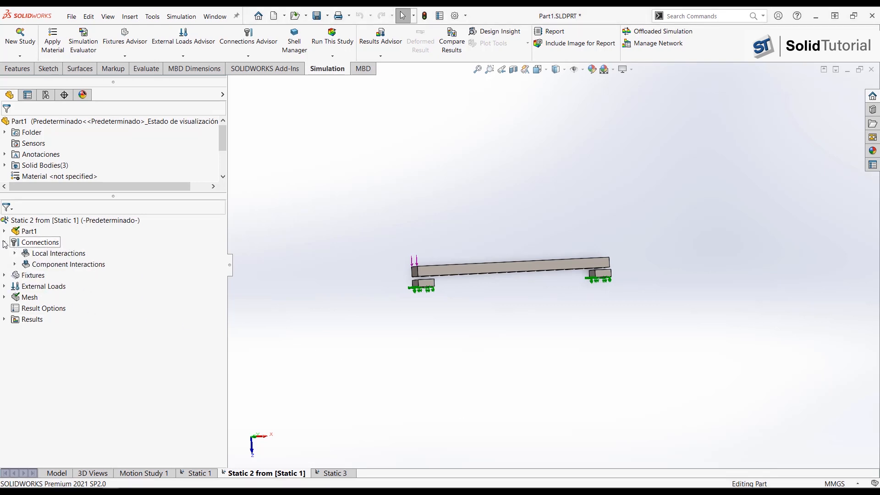
click(15, 266)
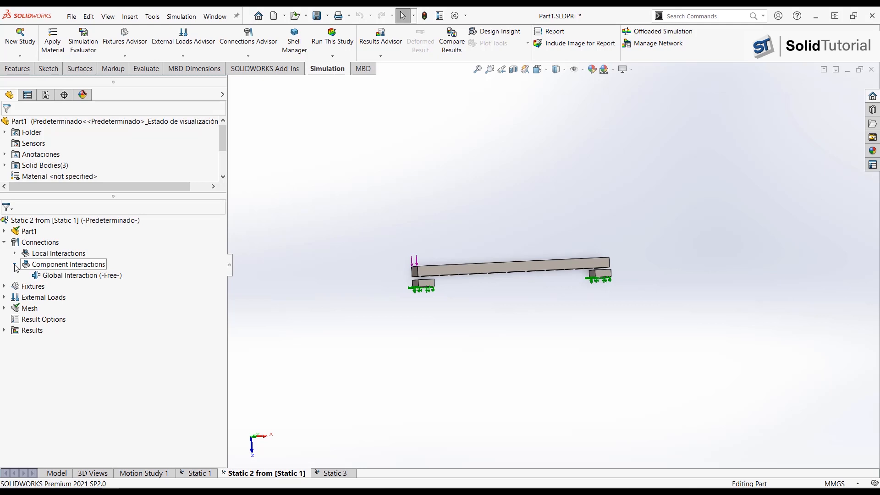
click(51, 274)
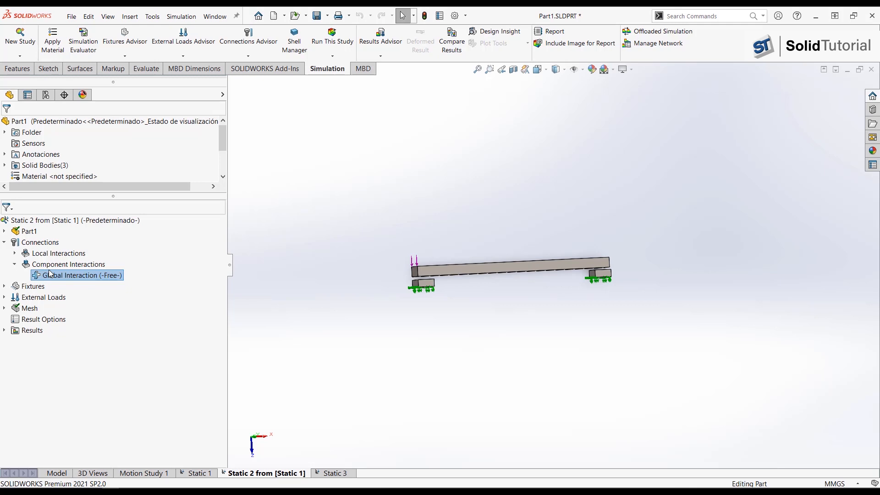
click(15, 253)
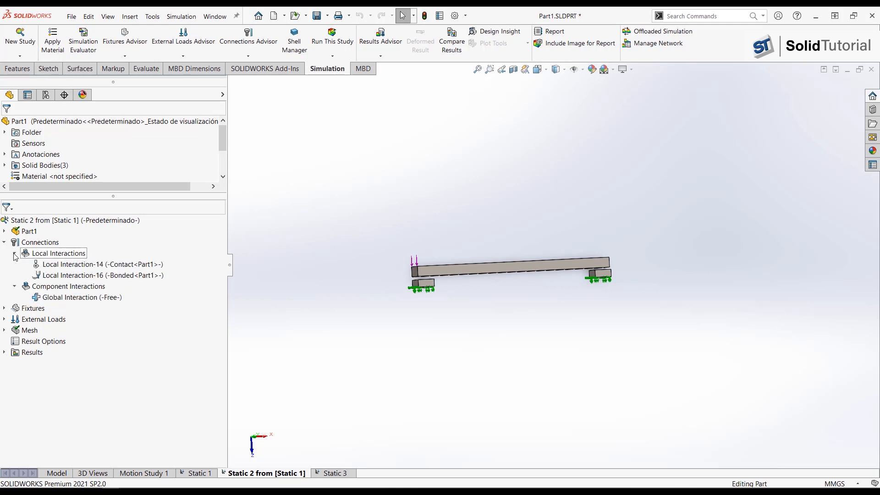
Highlight the faces used by the Contact local interaction and inspect them at the left support block.
click(62, 268)
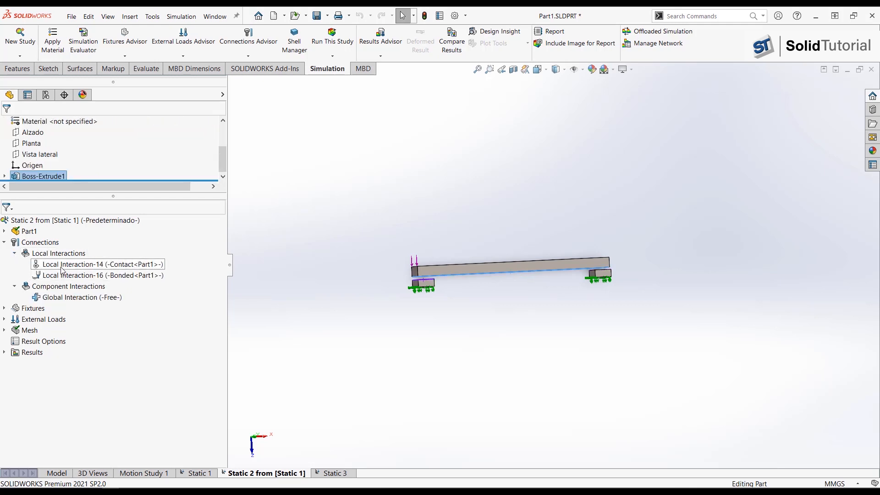
scroll(367, 292, down, 4)
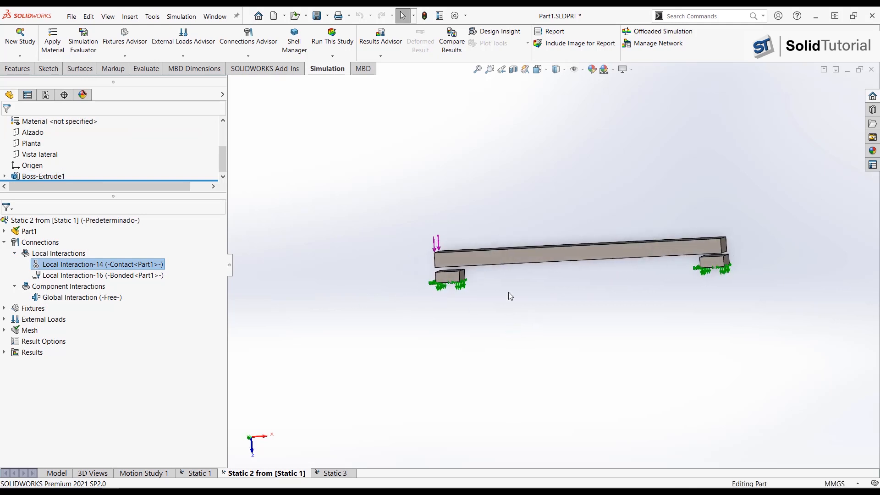
scroll(445, 261, down, 8)
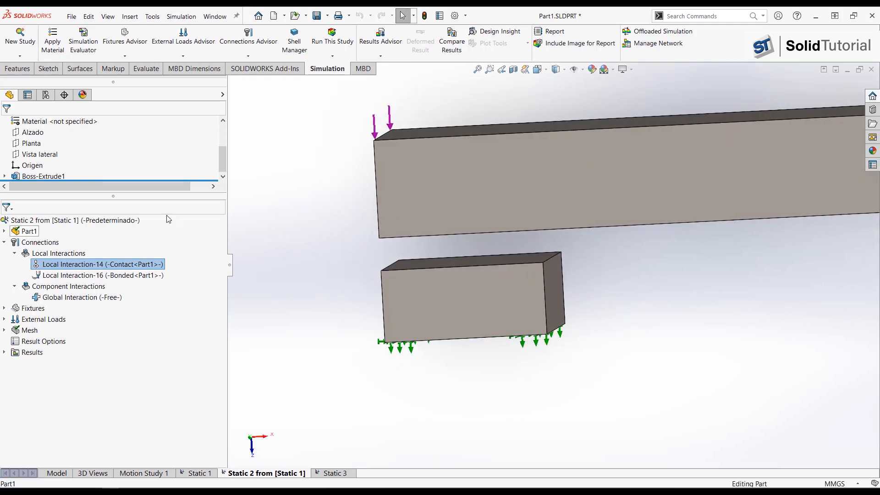
click(123, 269)
click(124, 268)
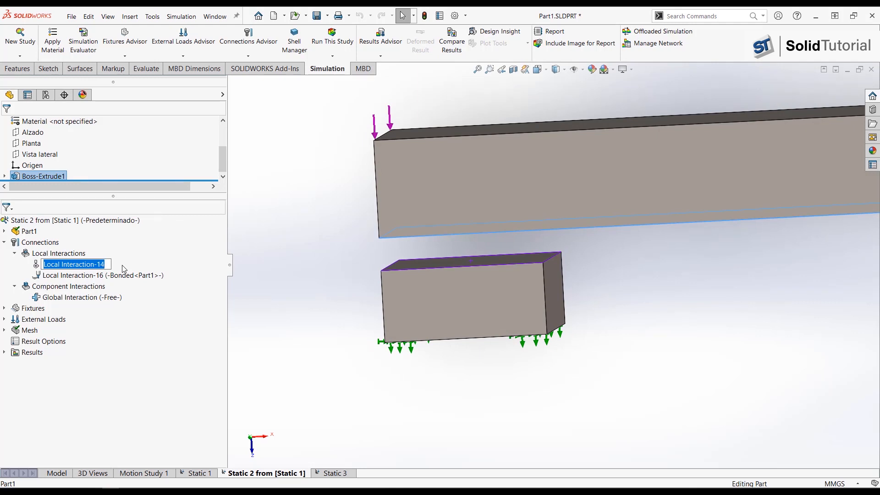
Highlight the faces used by the Bonded local interaction and inspect them at the right support block.
click(124, 275)
scroll(547, 328, up, 8)
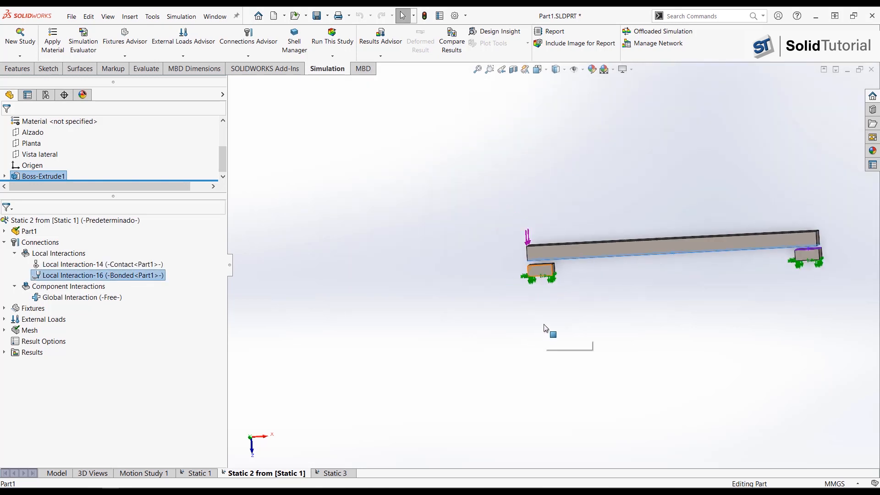
scroll(547, 328, up, 2)
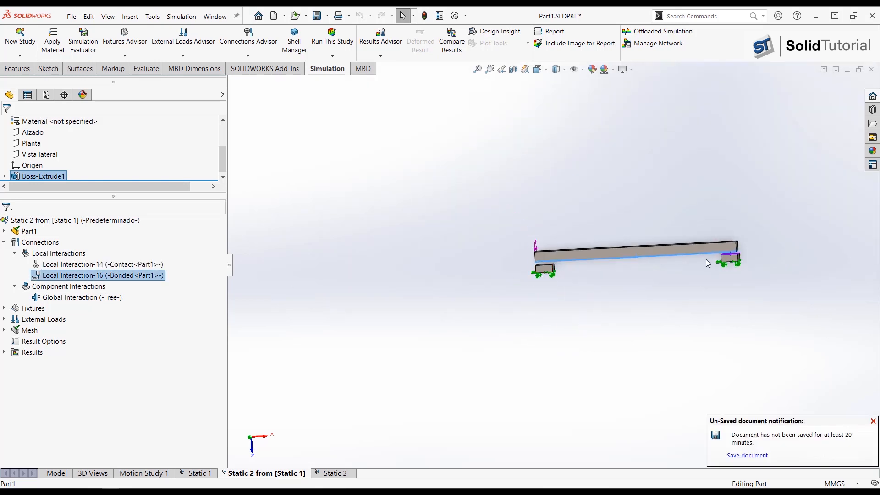
scroll(734, 261, down, 4)
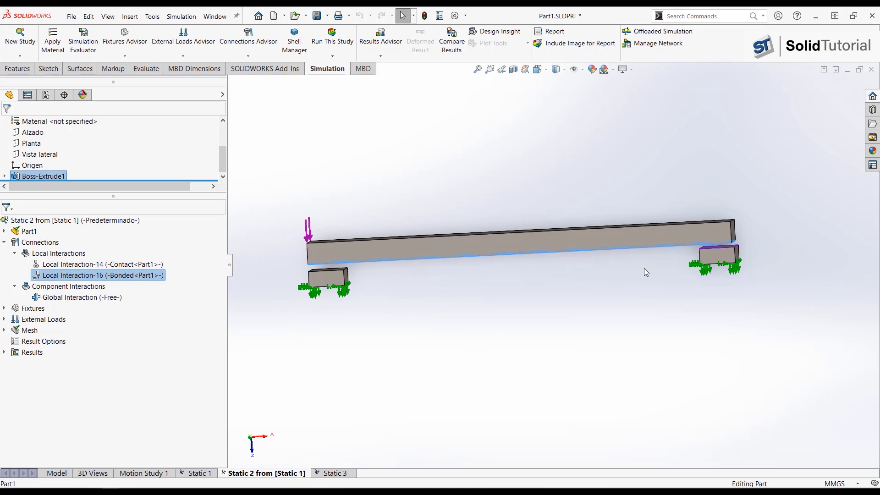
Open the Interaction Viewer for the study's connections and calculate the interactions of Part1.SLDPRT without including solver generated interactions.
click(576, 312)
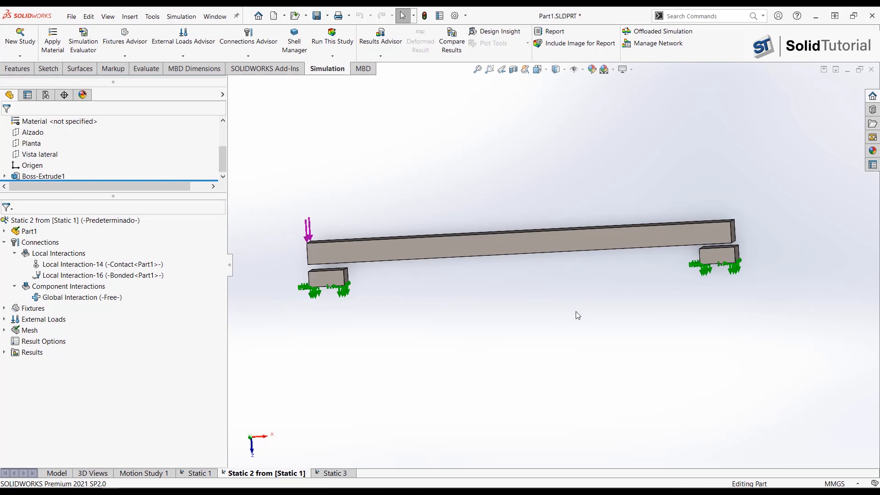
right_click(25, 243)
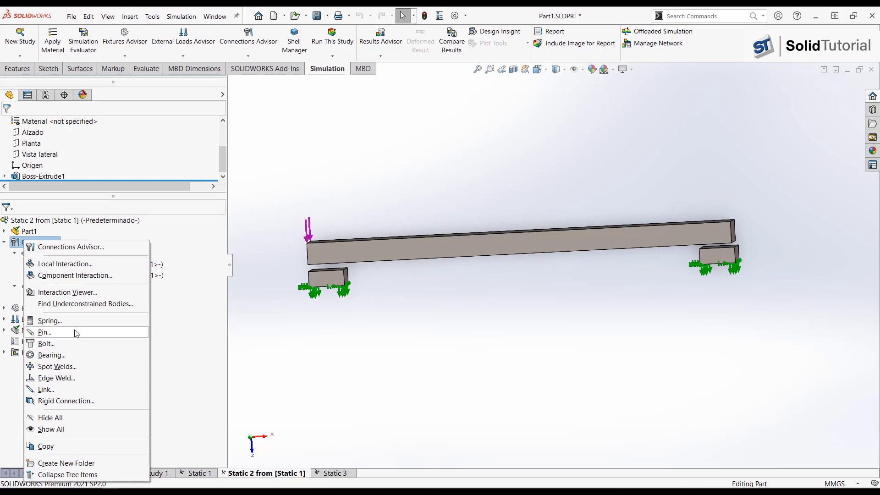
click(73, 294)
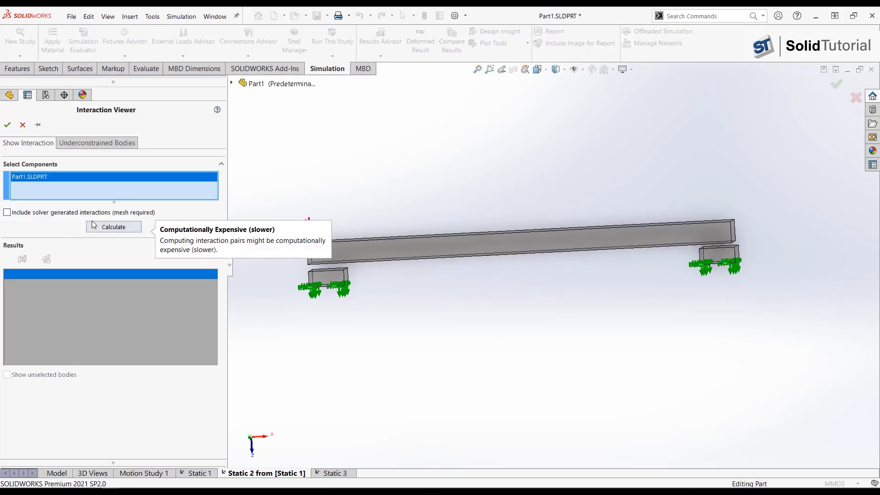
click(94, 226)
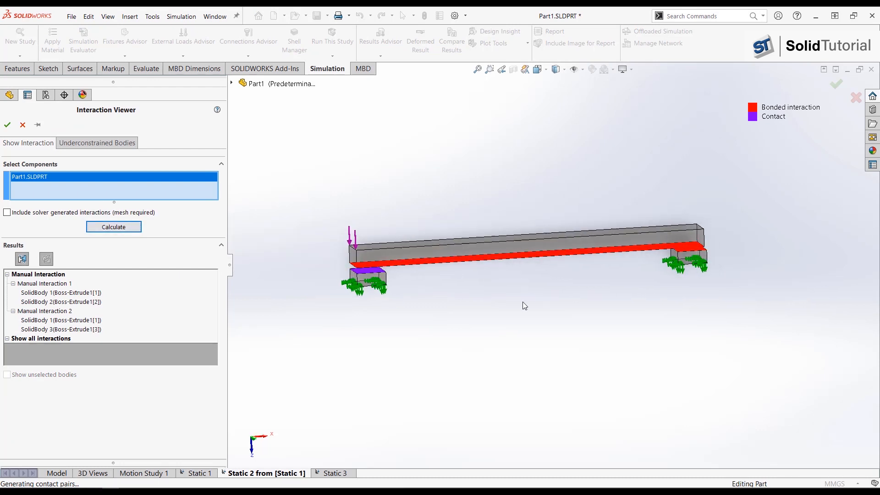
middle_drag(295, 287, 297, 258)
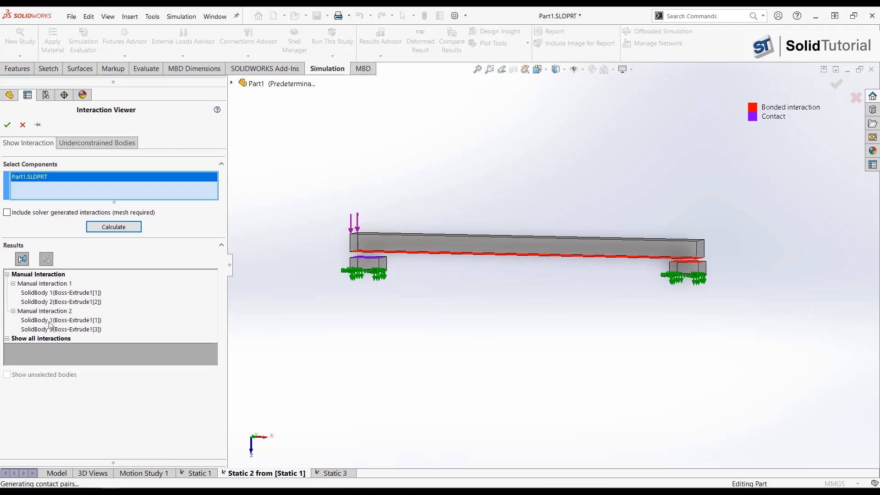
Highlight the two bodies of Manual Interaction 1, and display the face pairs of Manual Interaction 1 and Manual Interaction 2 in turn.
click(40, 294)
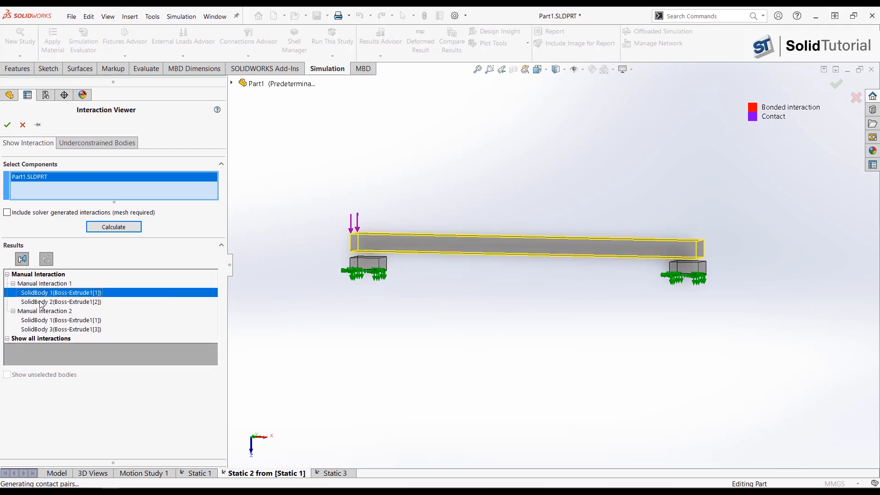
click(36, 301)
click(35, 294)
click(32, 301)
click(31, 297)
click(32, 287)
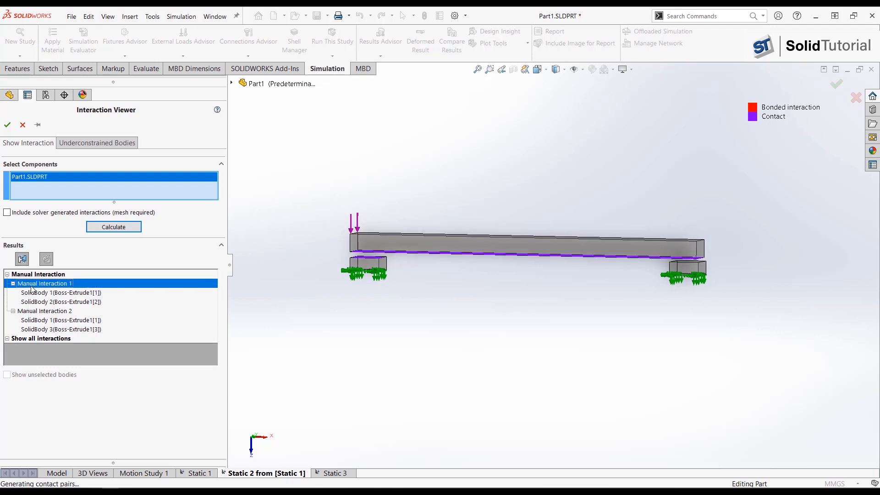
click(28, 316)
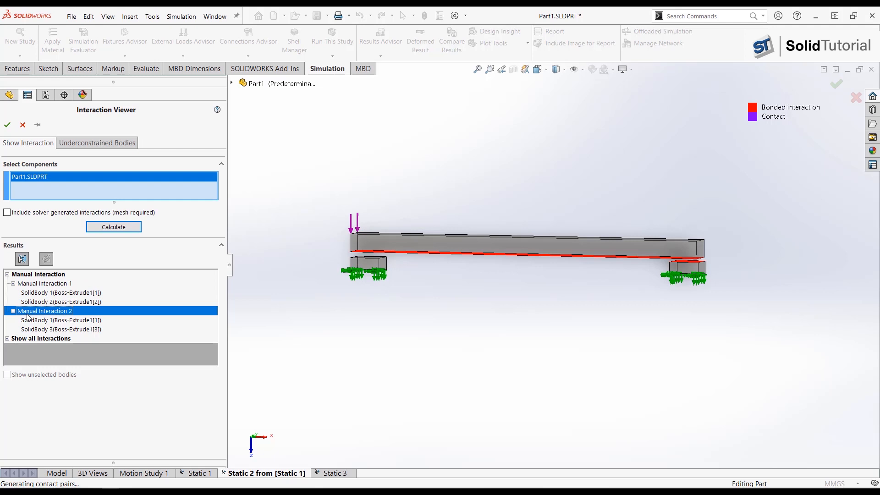